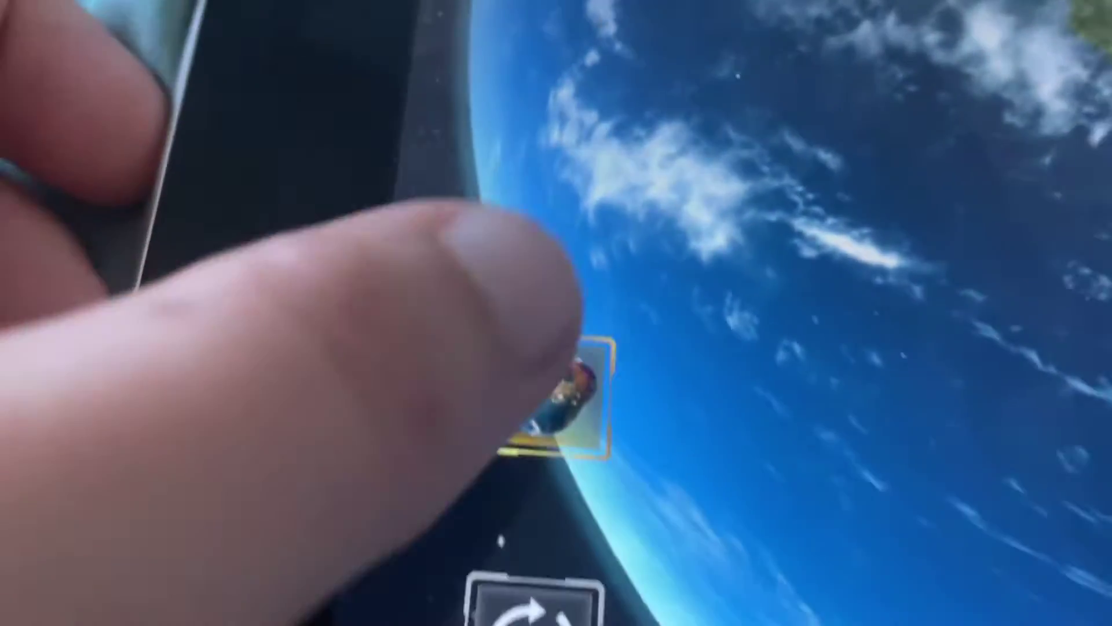
- Browse the planet list, then show the asteroid and meteor weapon options
left_click(534, 409)
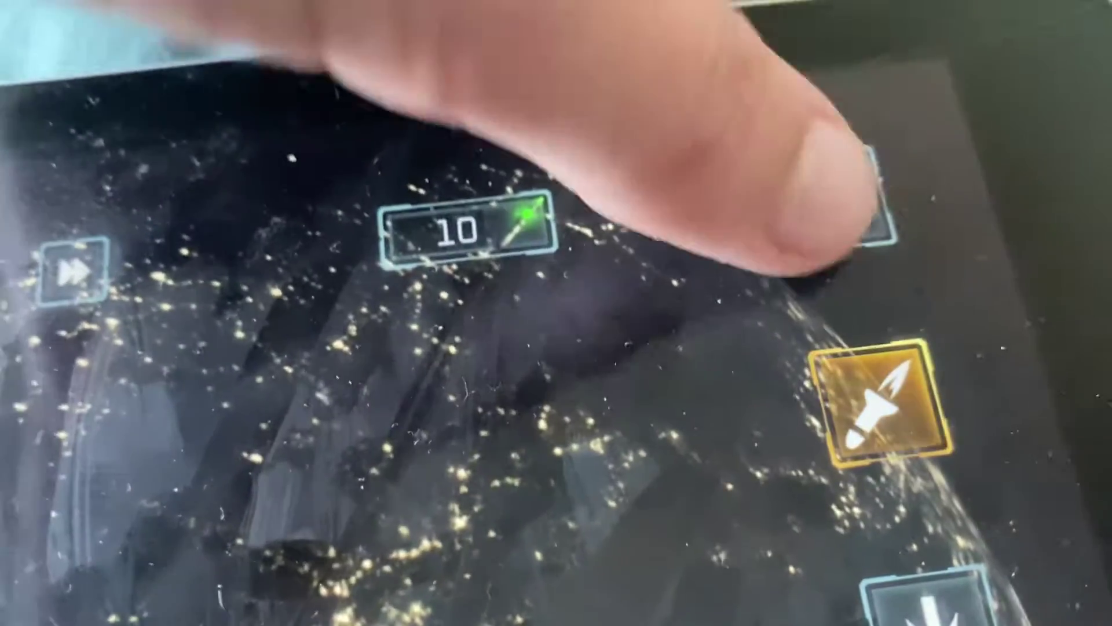
left_click(864, 165)
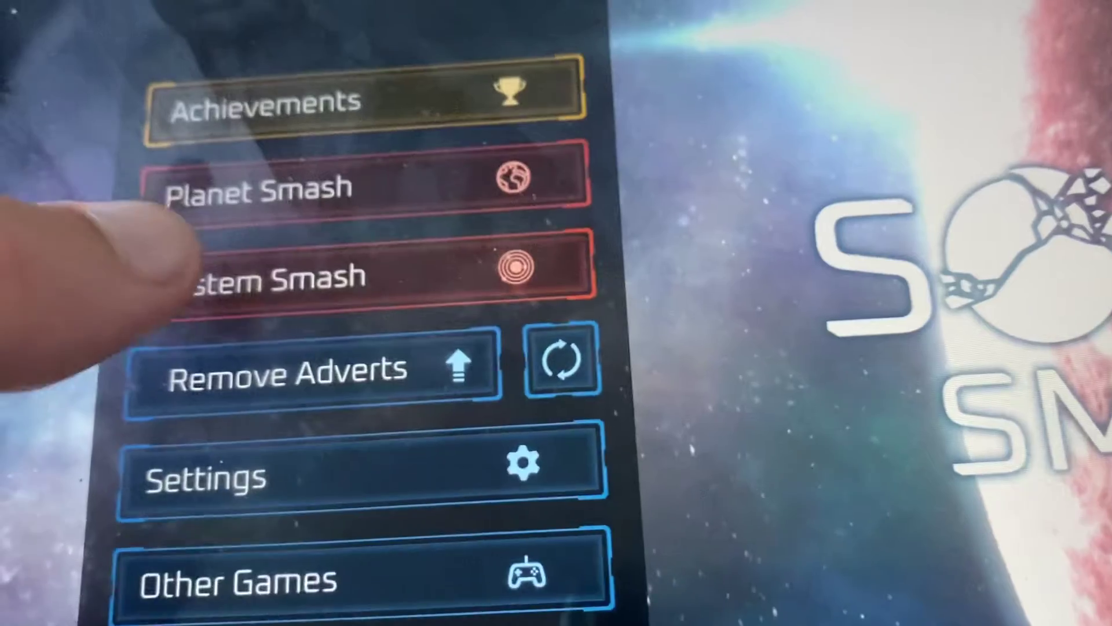
- Enter System Smash to choose between Empty System and Sol System
left_click(165, 261)
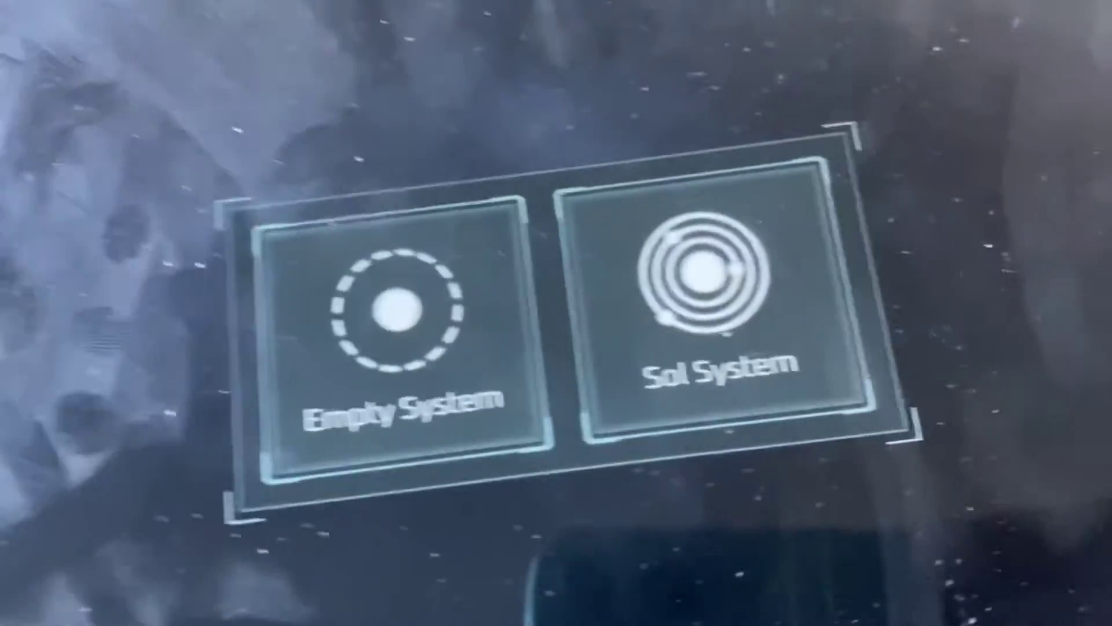